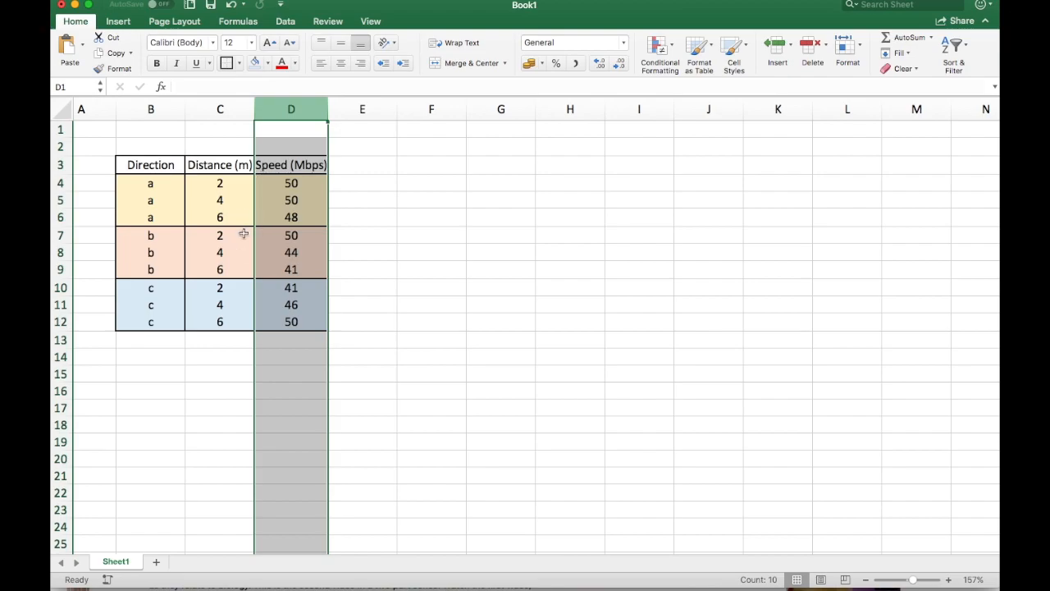
- Examine the table's Direction and Distance (m) headers and the distance values recorded for direction a
click(244, 235)
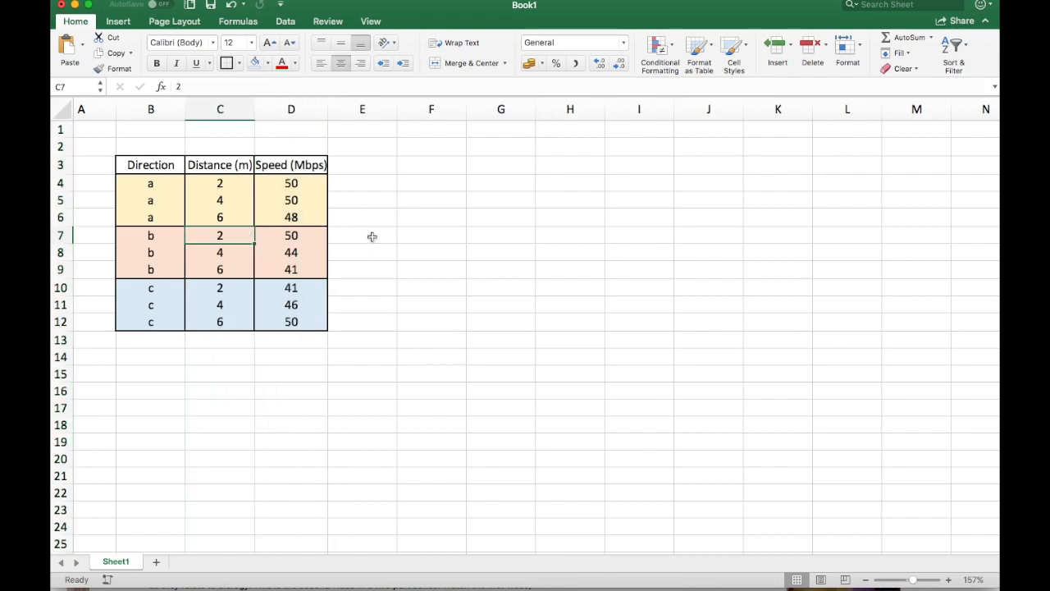
click(204, 163)
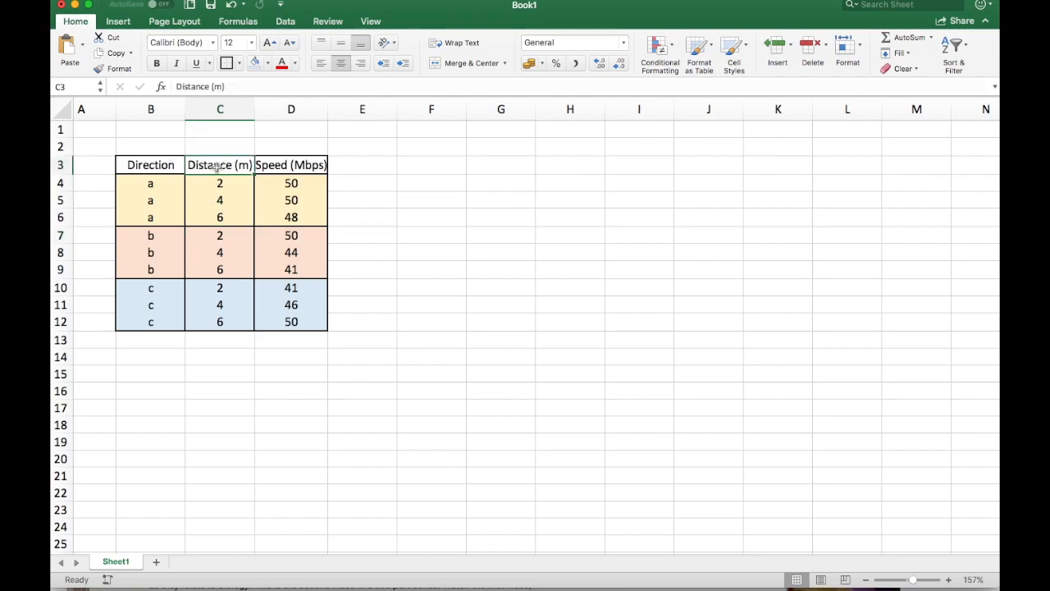
click(158, 167)
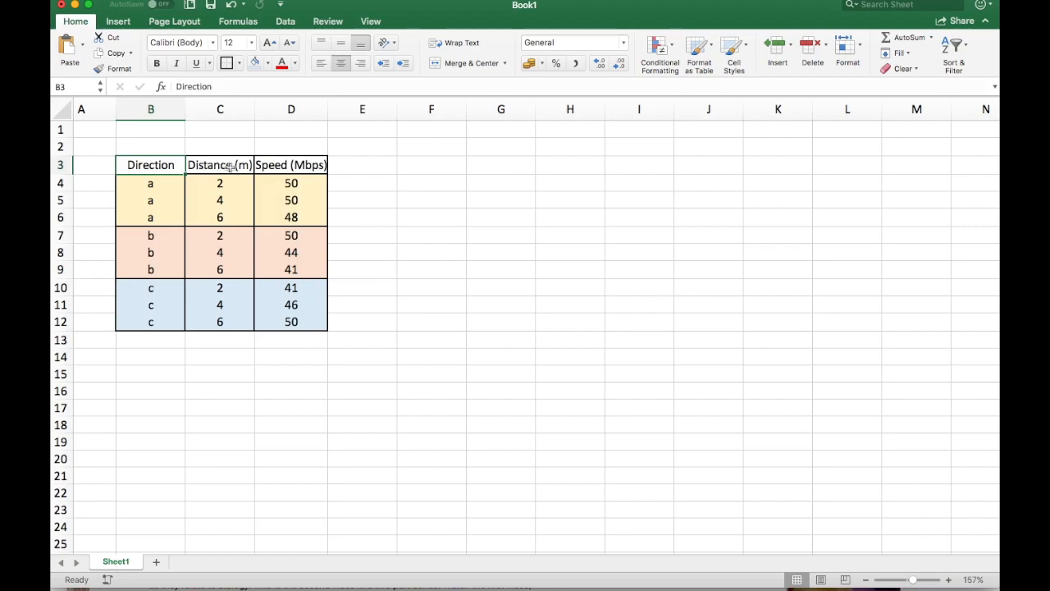
click(238, 167)
double_click(244, 166)
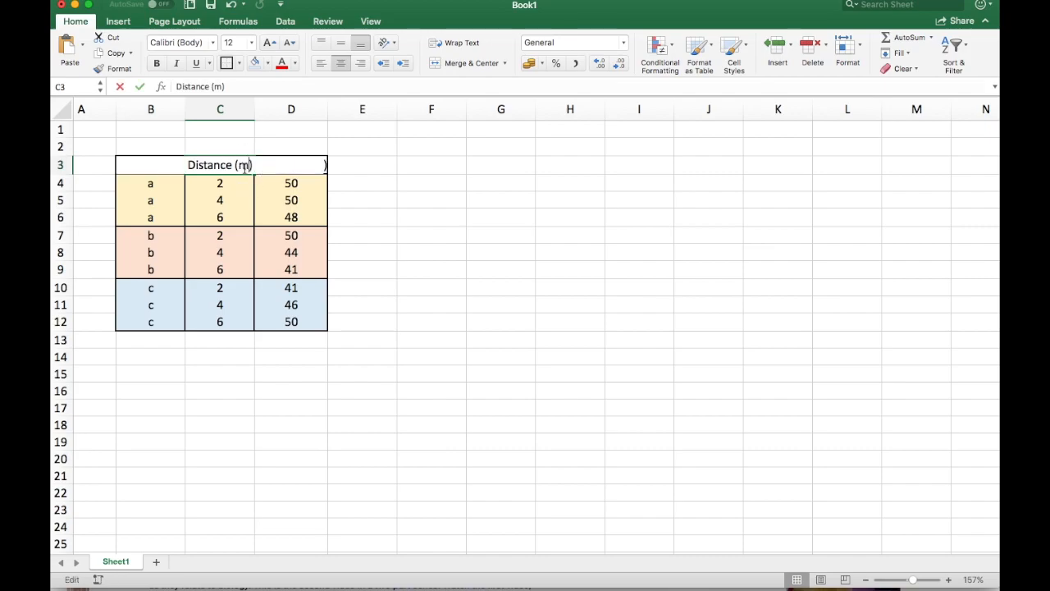
drag(256, 168, 227, 169)
click(398, 183)
click(246, 184)
click(239, 218)
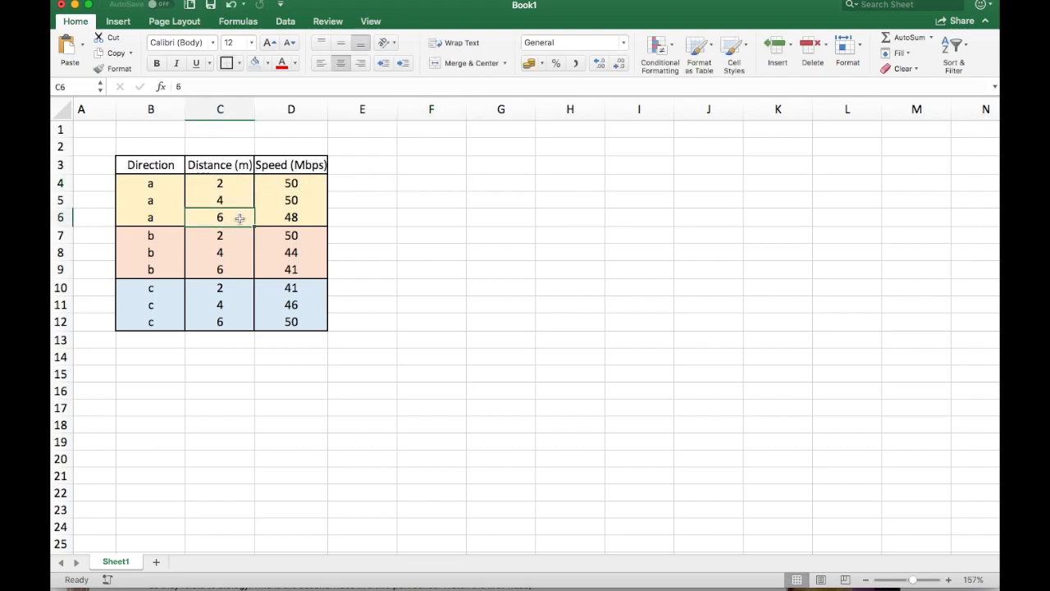
double_click(240, 218)
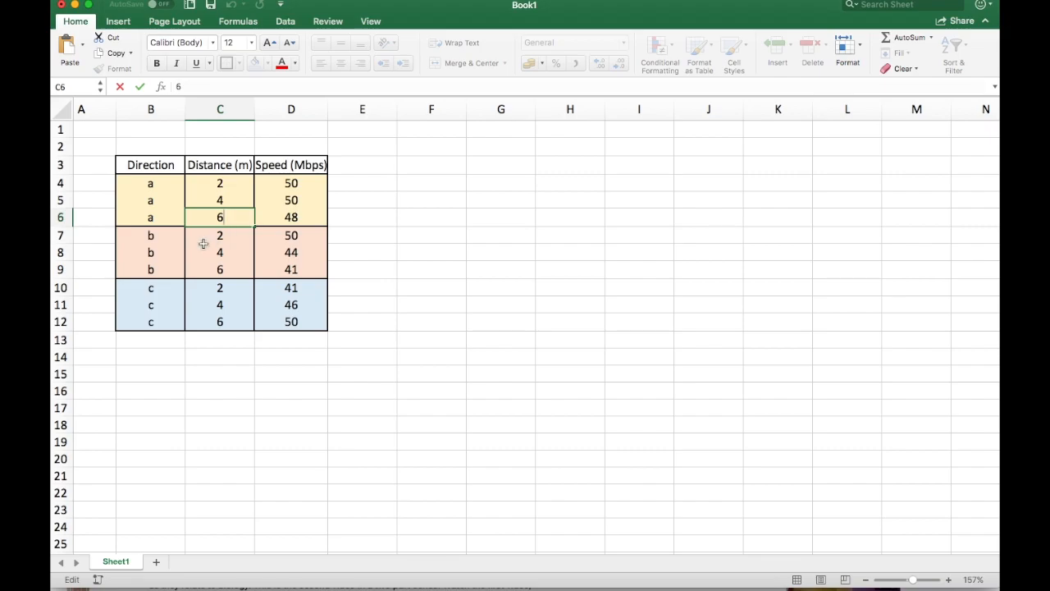
- Set the speed for direction a at 6 m, in cell D6, to 42
click(302, 219)
double_click(302, 218)
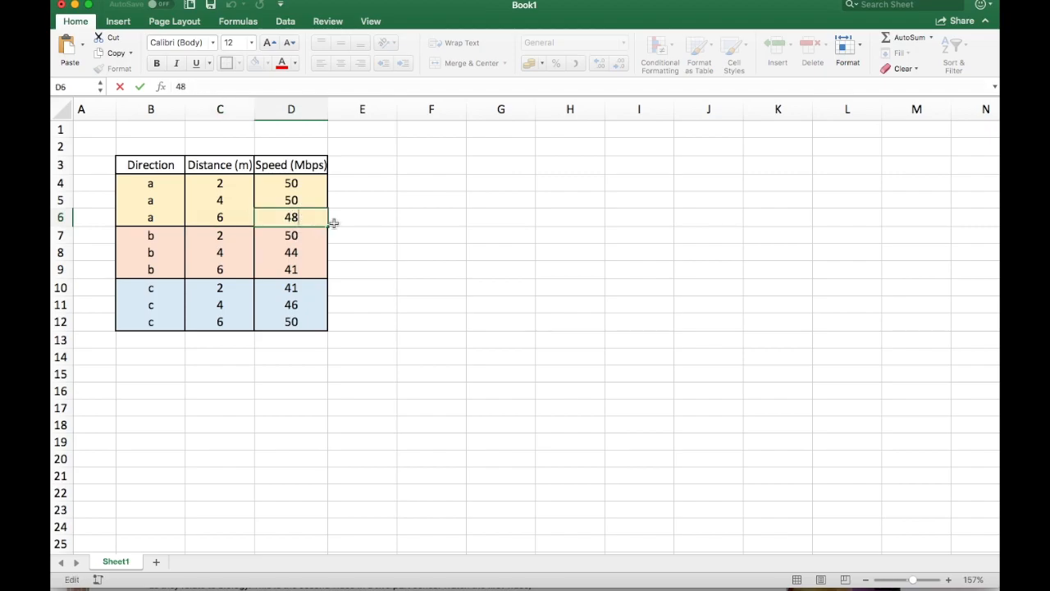
key(BackSpace)
text(2)
key(Return)
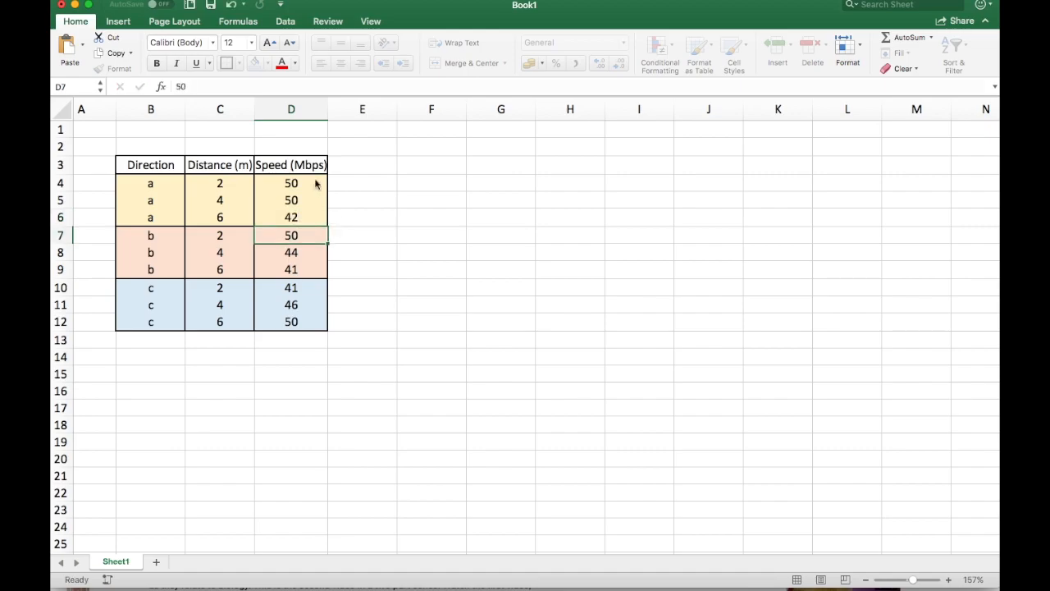
click(266, 147)
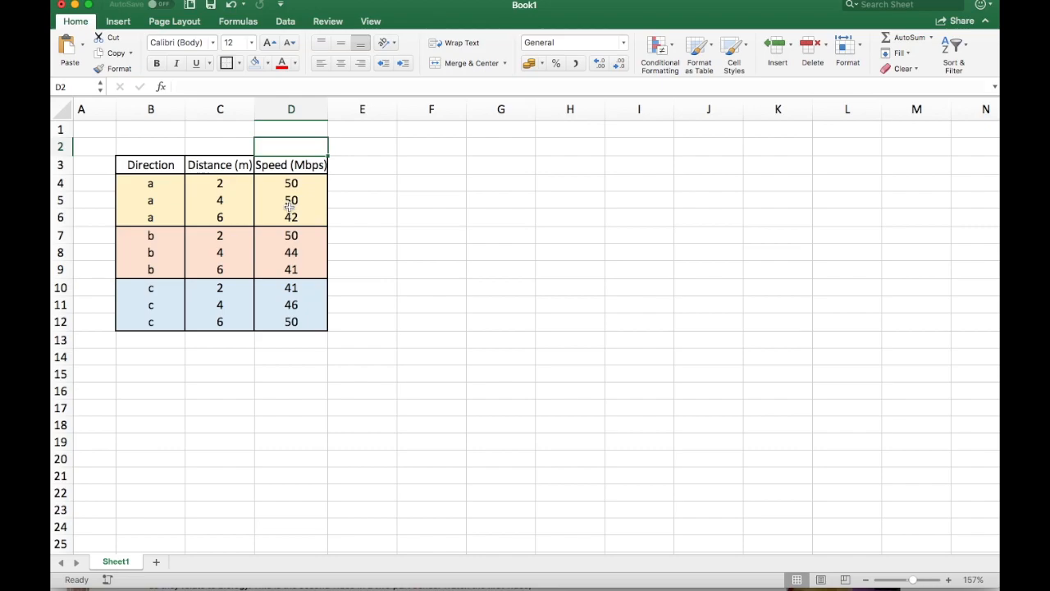
- Insert a blank markers-only scatter chart from an empty cell and place it beside the data table
click(424, 193)
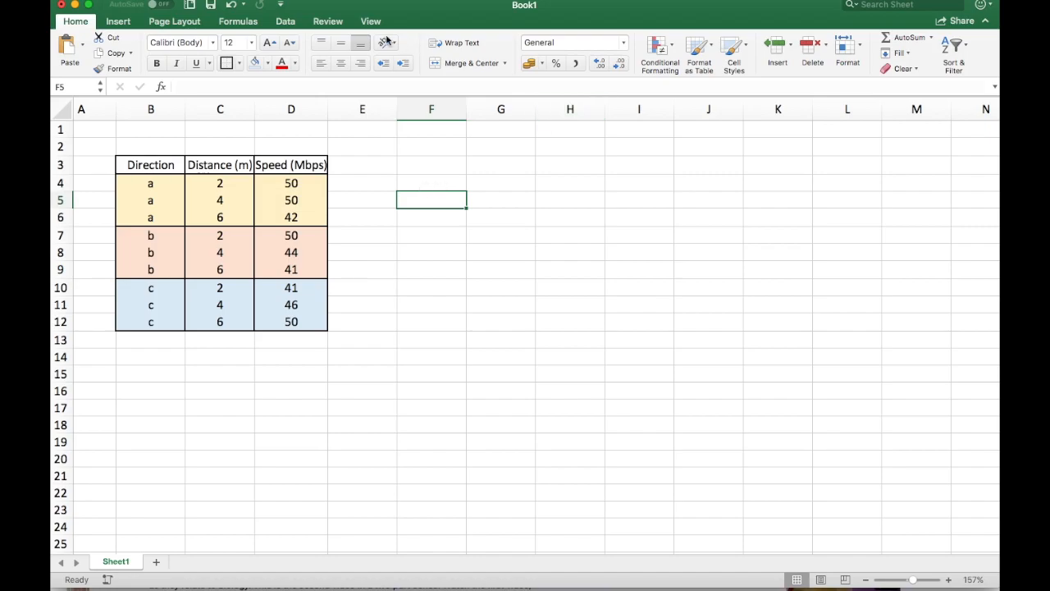
double_click(122, 24)
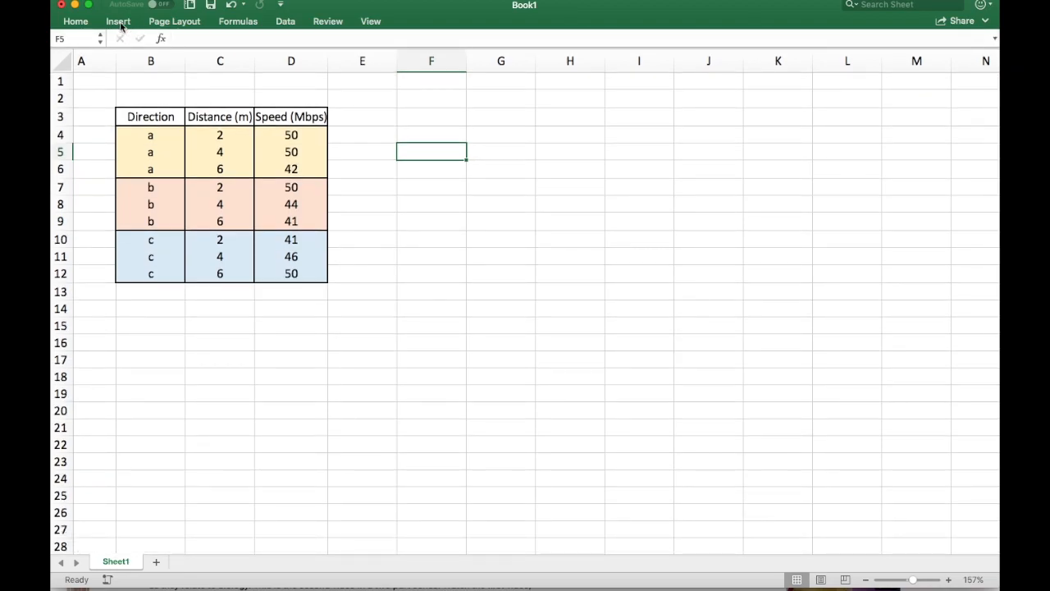
double_click(120, 25)
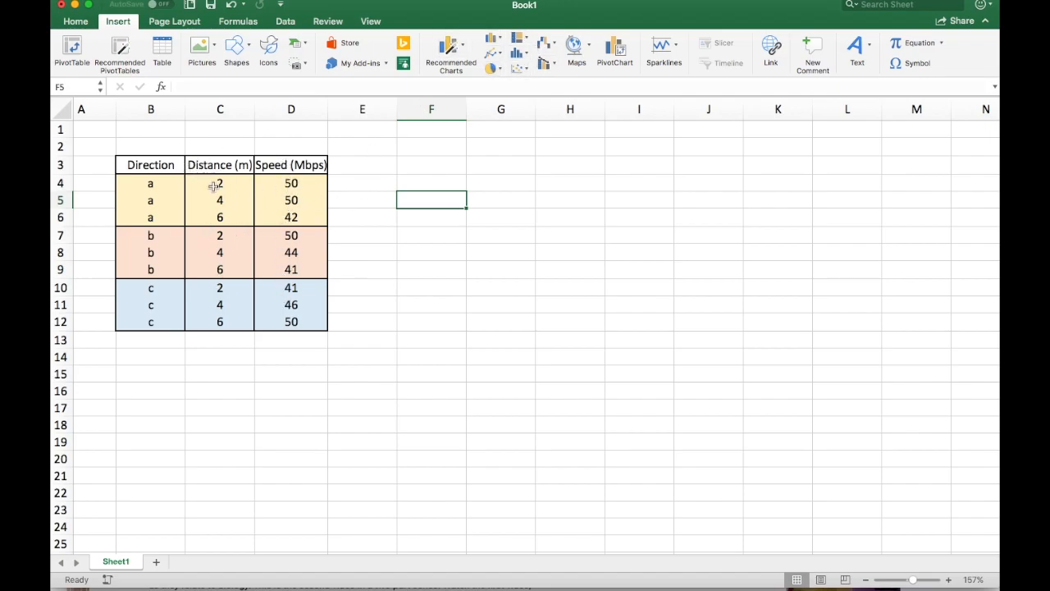
click(520, 69)
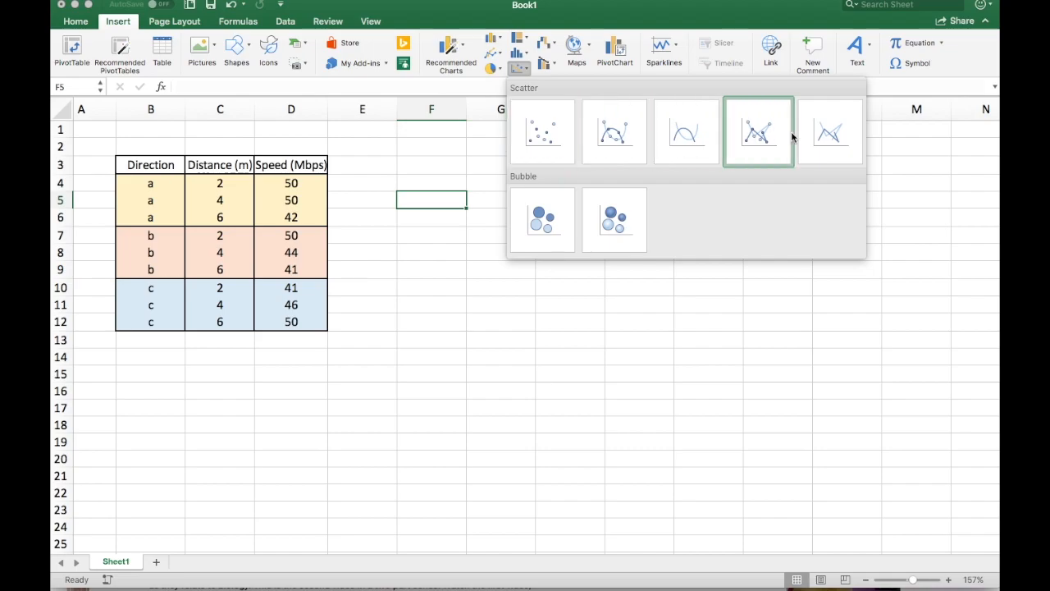
click(543, 134)
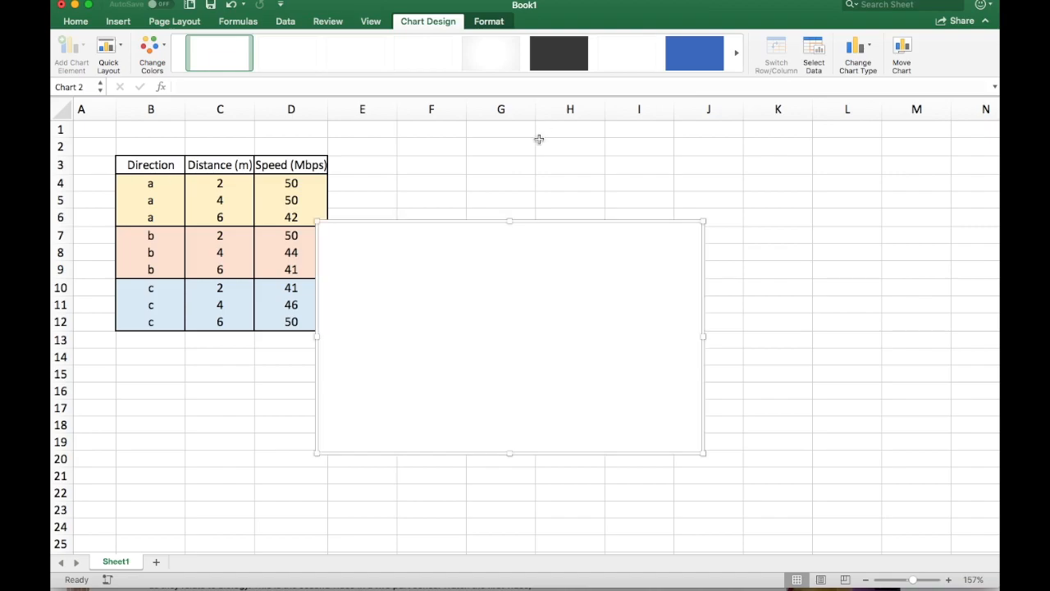
drag(475, 277, 520, 203)
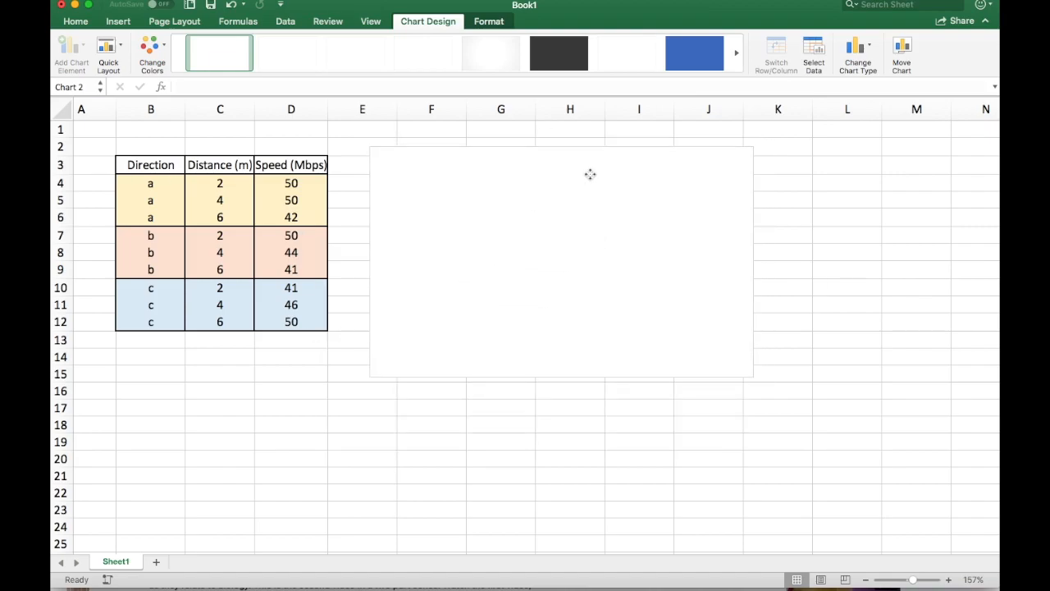
- Open the chart's data source settings and move the dialog clear of the data table
click(822, 56)
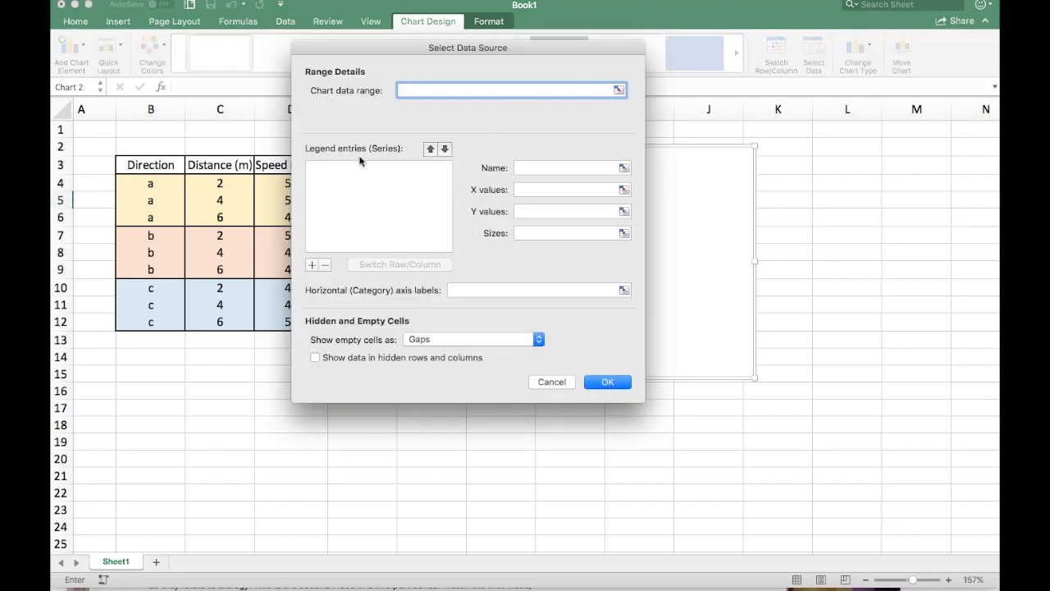
drag(364, 49, 510, 81)
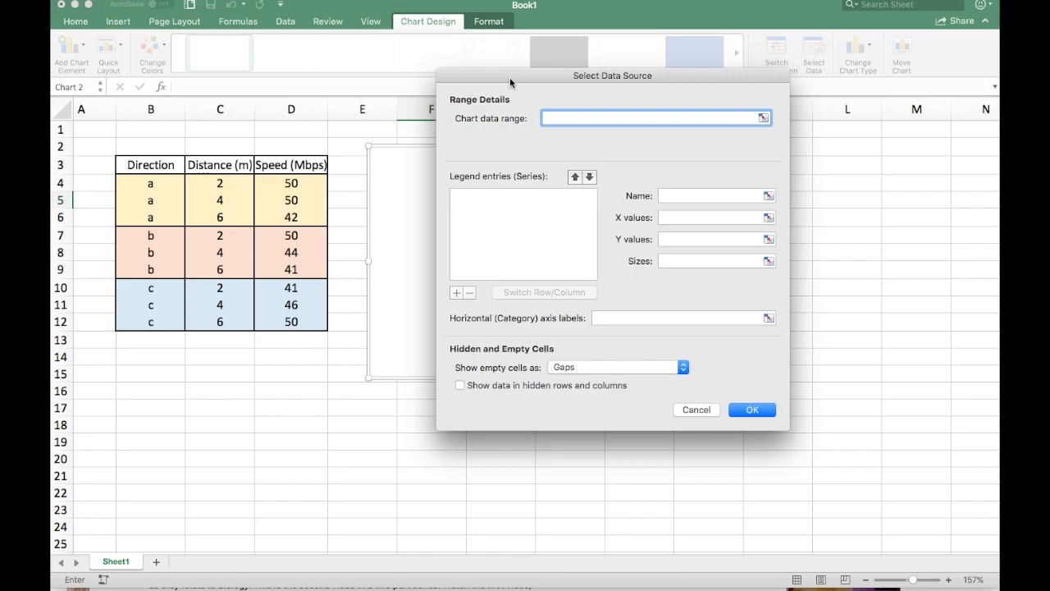
drag(509, 78, 452, 83)
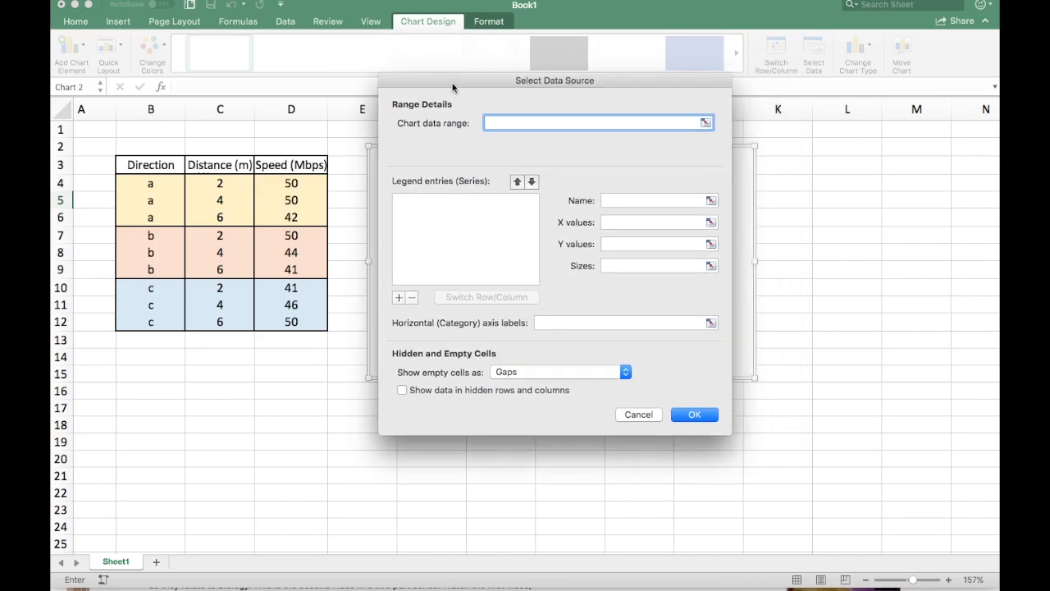
click(457, 184)
click(483, 184)
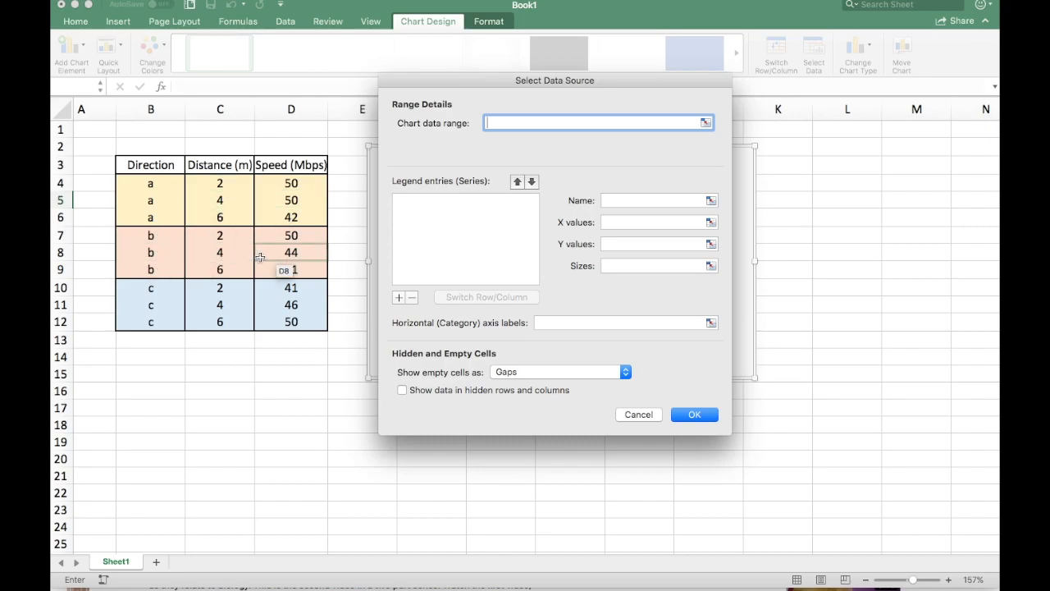
click(447, 233)
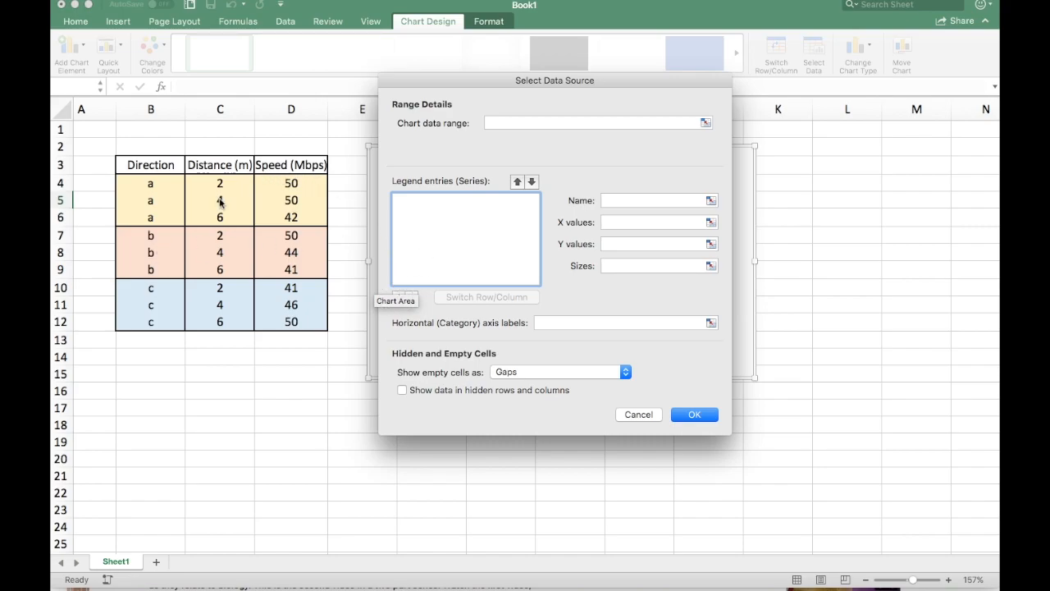
drag(455, 84, 514, 74)
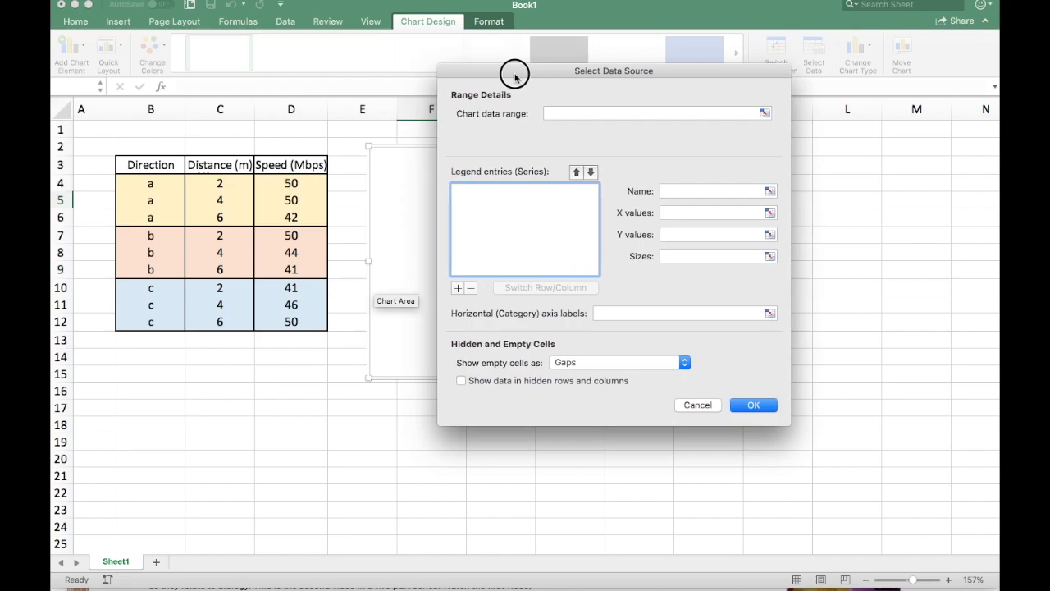
- Add a series named "Direction a" with X values C4:C6 and Y values D4:D6
click(457, 288)
click(695, 188)
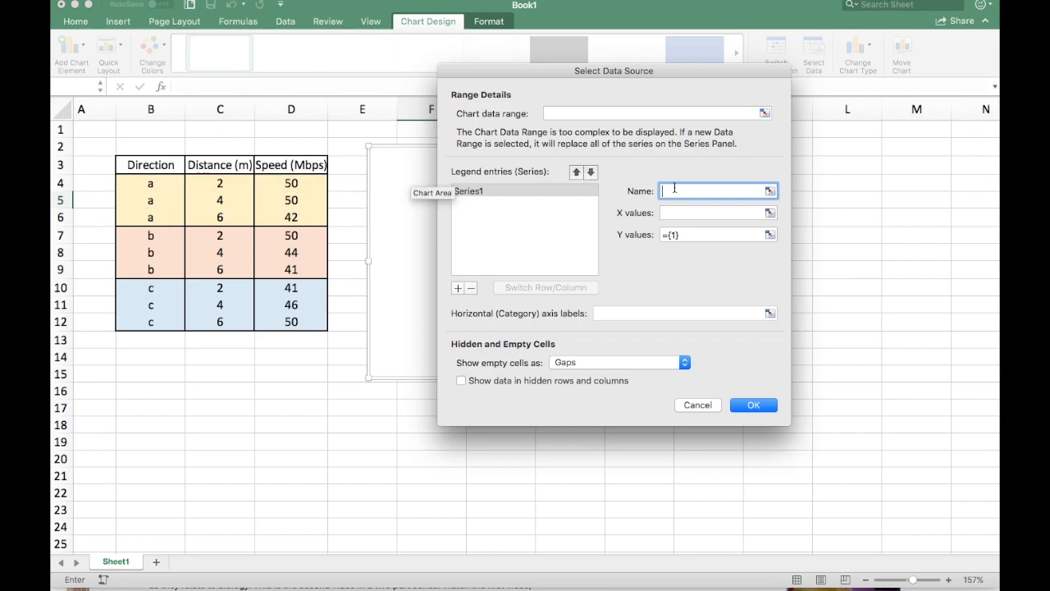
text(Direction a)
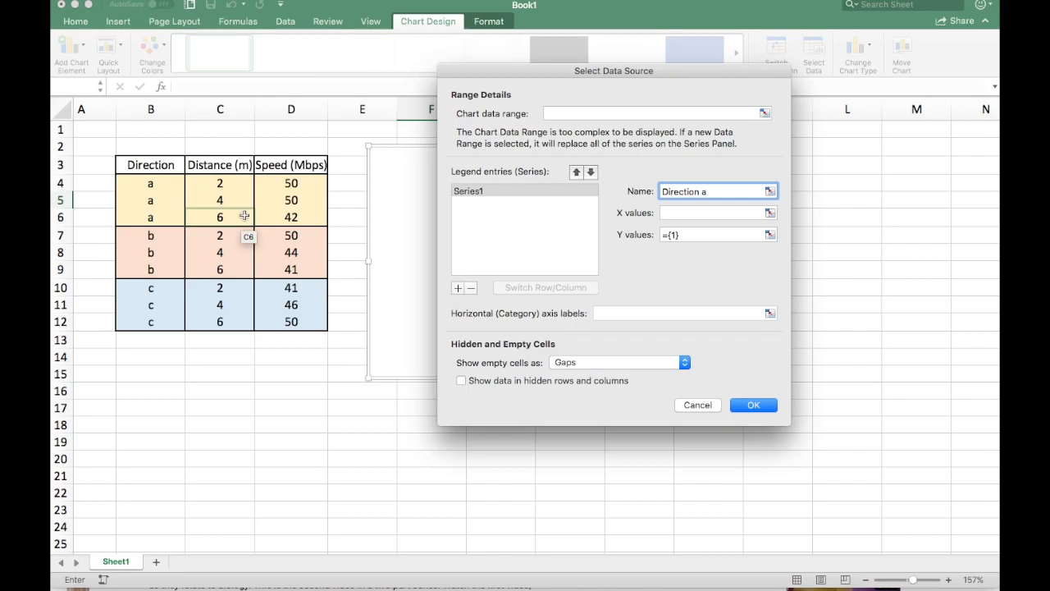
click(770, 213)
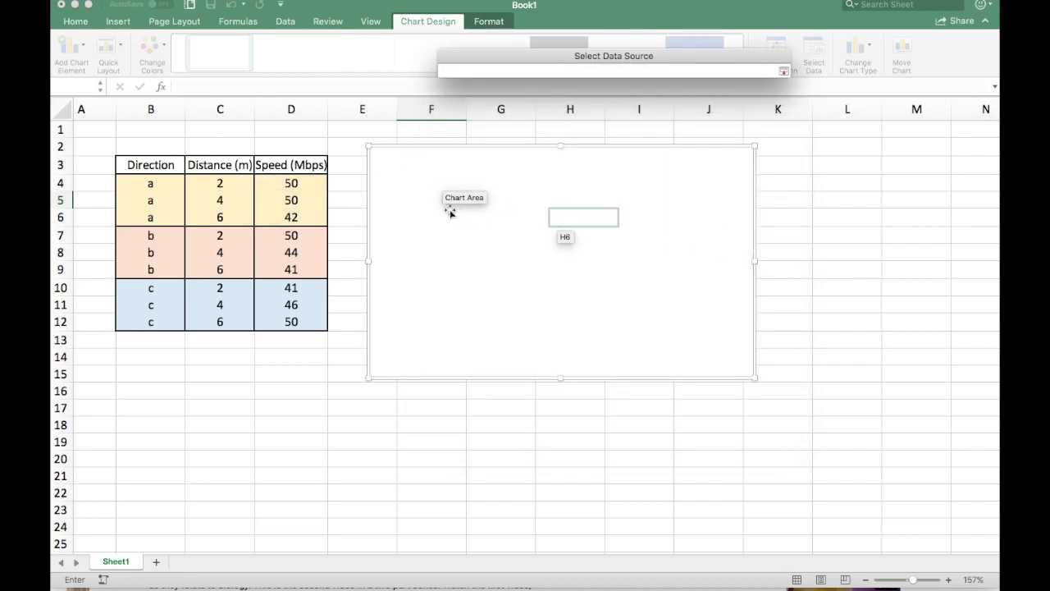
drag(220, 184, 218, 220)
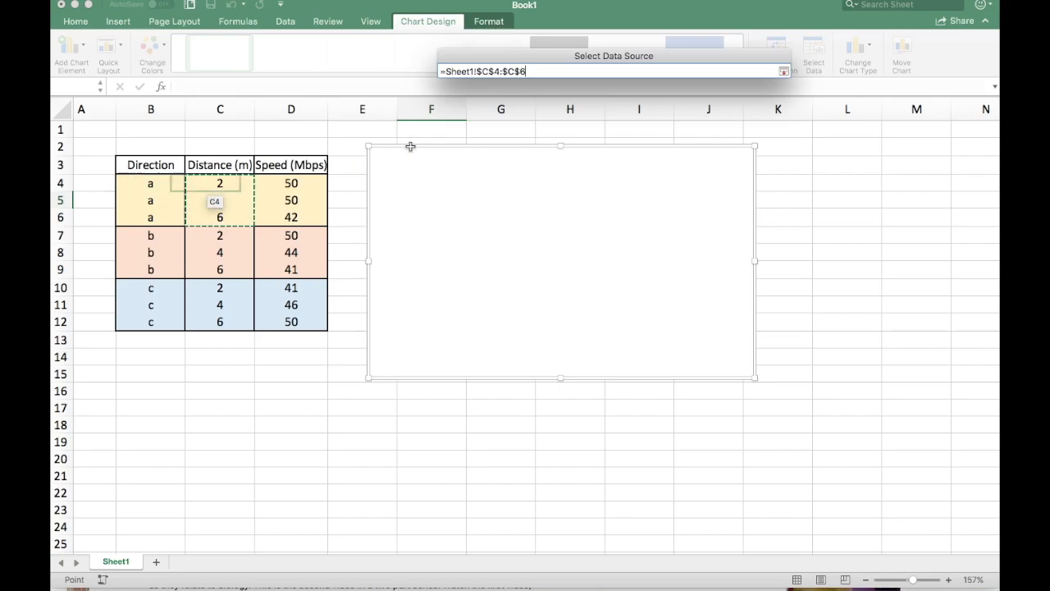
click(783, 71)
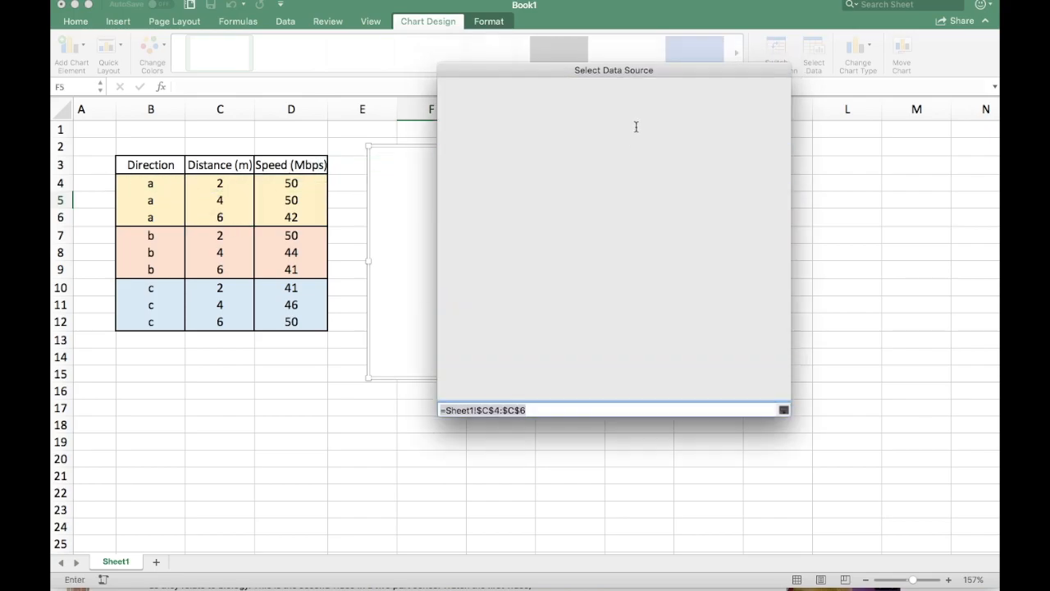
click(772, 235)
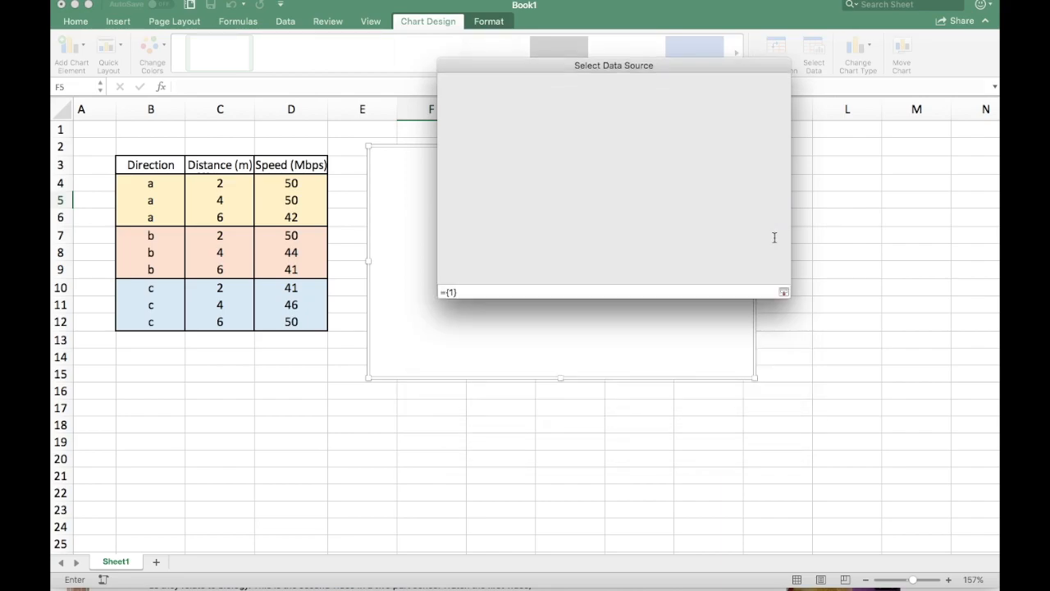
drag(295, 187, 301, 218)
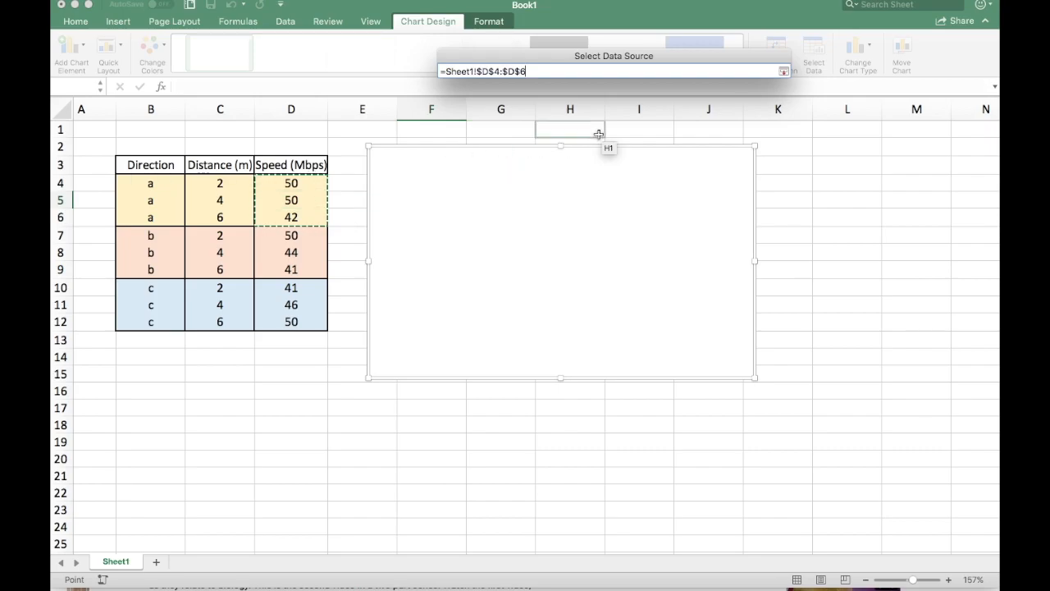
key(Return)
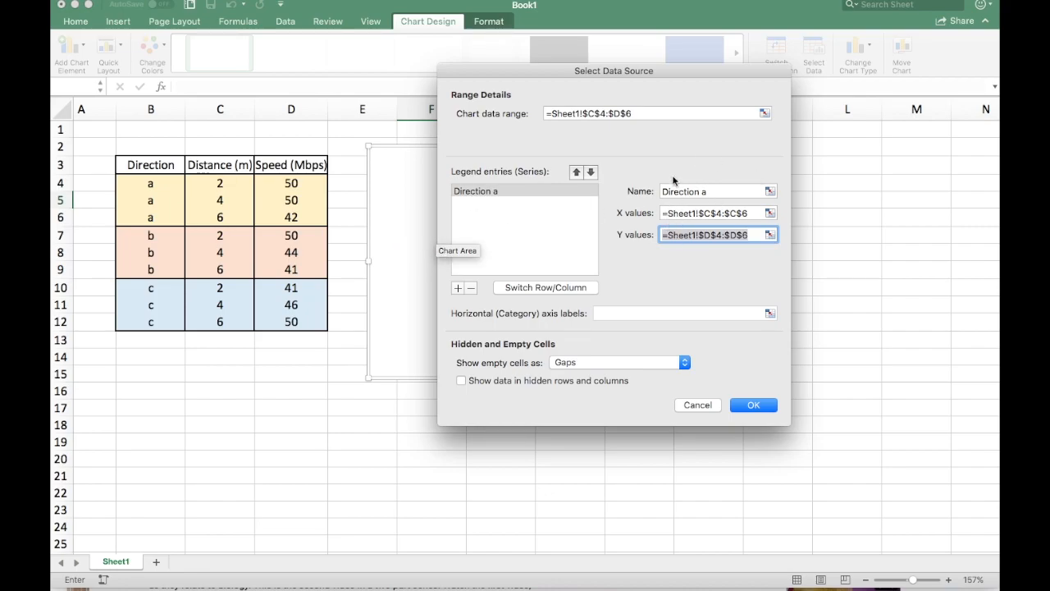
- Add a second series named "Direction b" with X values C7:C9 and Y values D7:D9
click(457, 289)
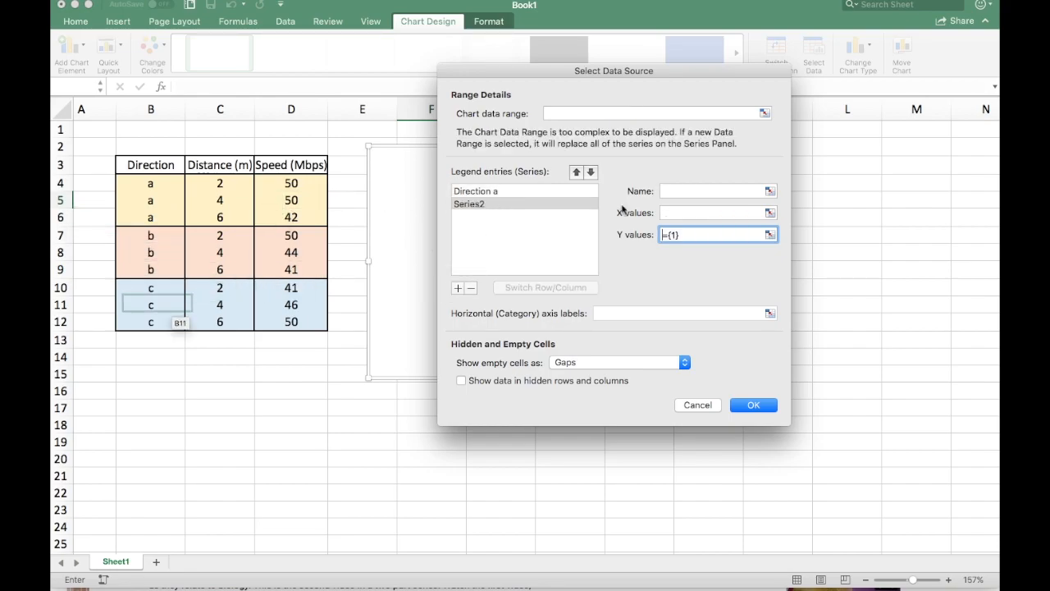
click(706, 190)
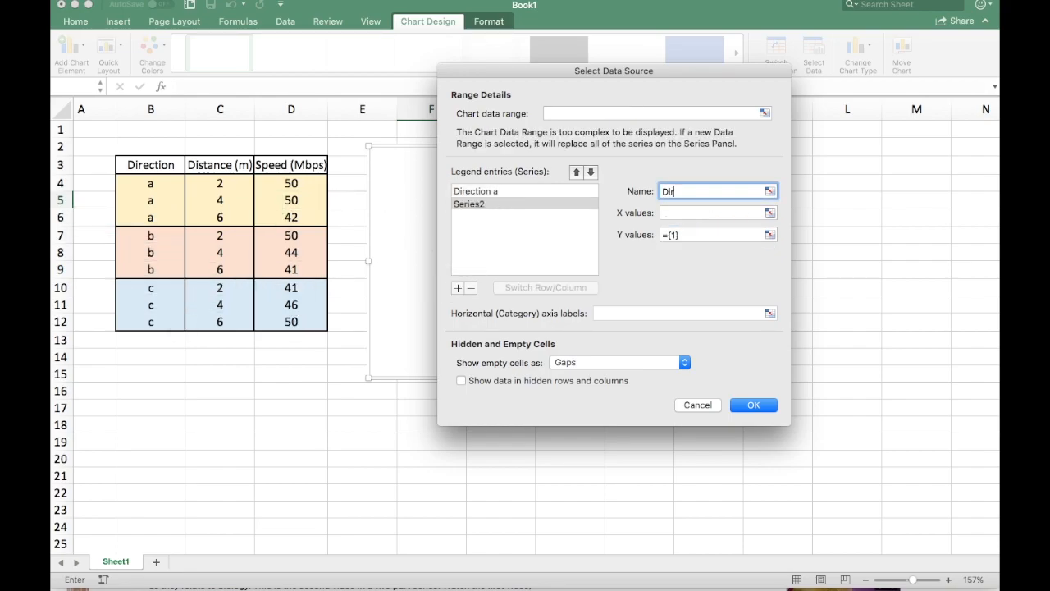
click(771, 213)
drag(238, 236, 226, 272)
click(769, 233)
drag(310, 236, 309, 268)
- Add a third series named "Direction c" with X values C10:C12 and Y values D10:D12, and apply the data source
click(458, 287)
click(703, 190)
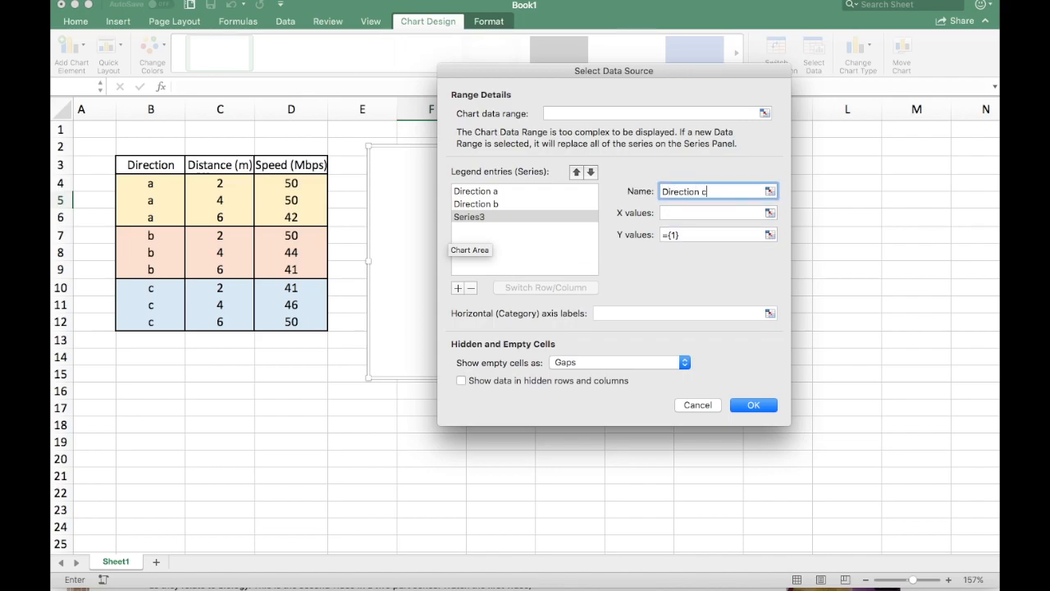
click(769, 213)
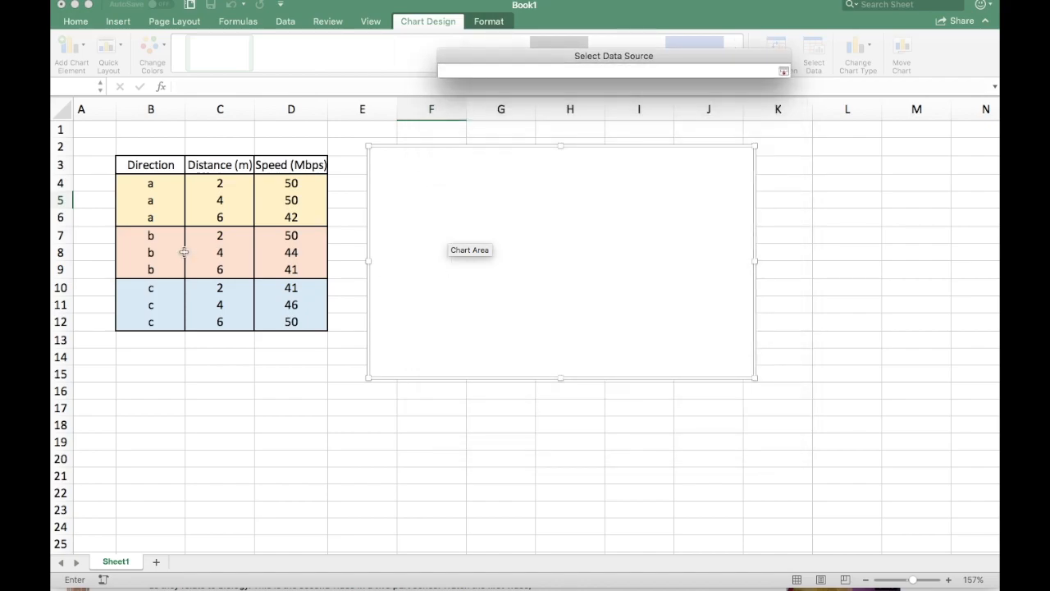
drag(207, 291, 218, 320)
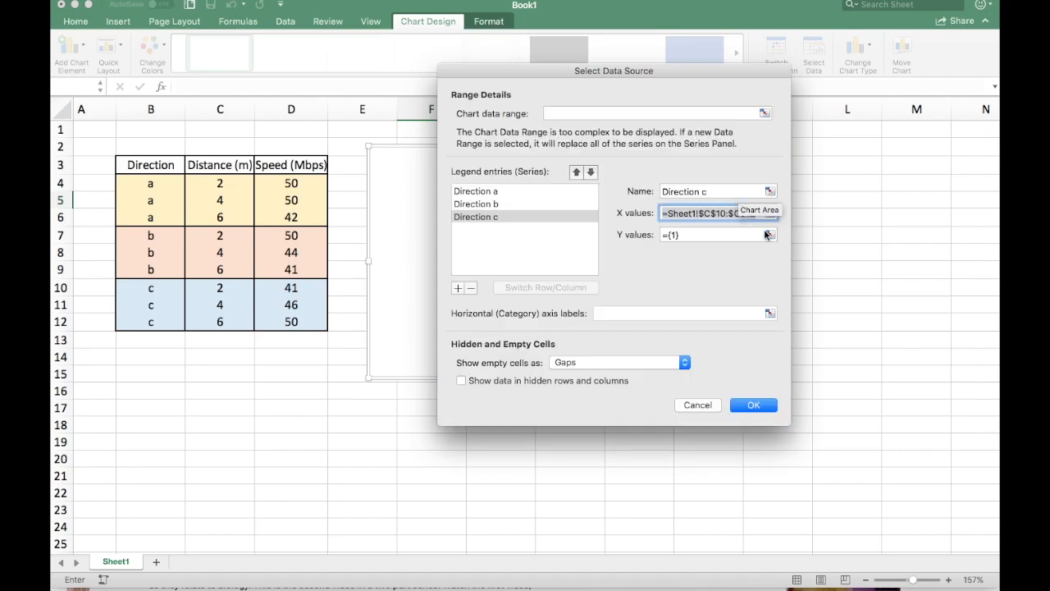
click(765, 235)
drag(292, 287, 300, 333)
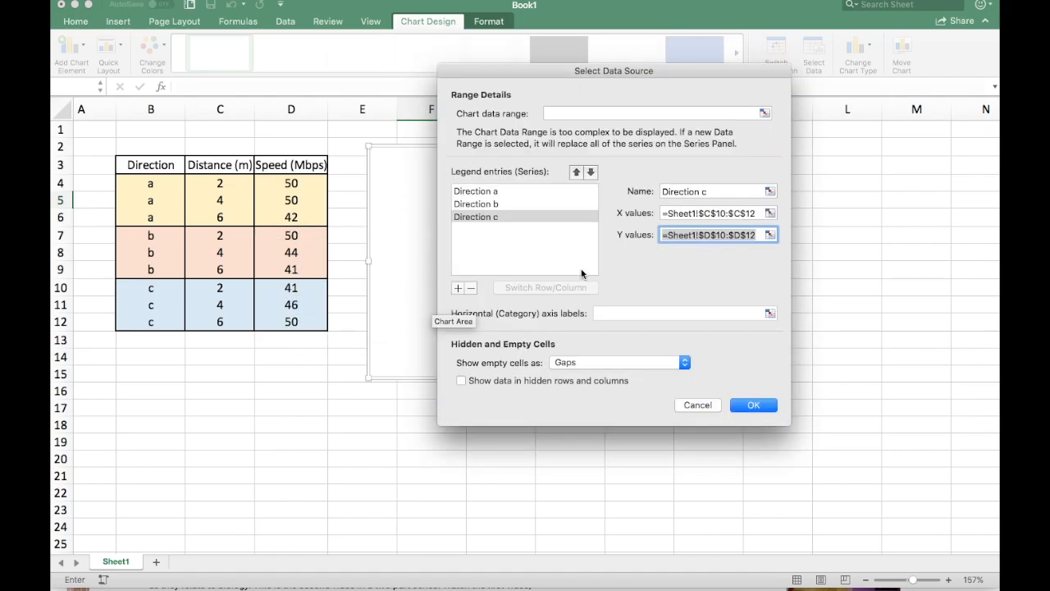
click(745, 408)
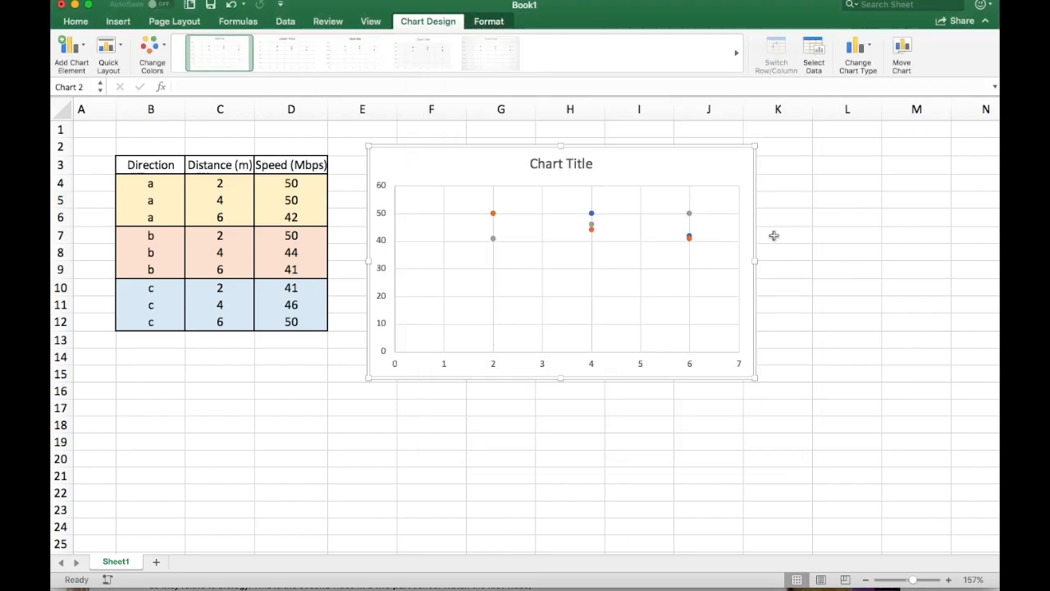
- Delete the horizontal and vertical major gridlines from the scatter chart
click(642, 280)
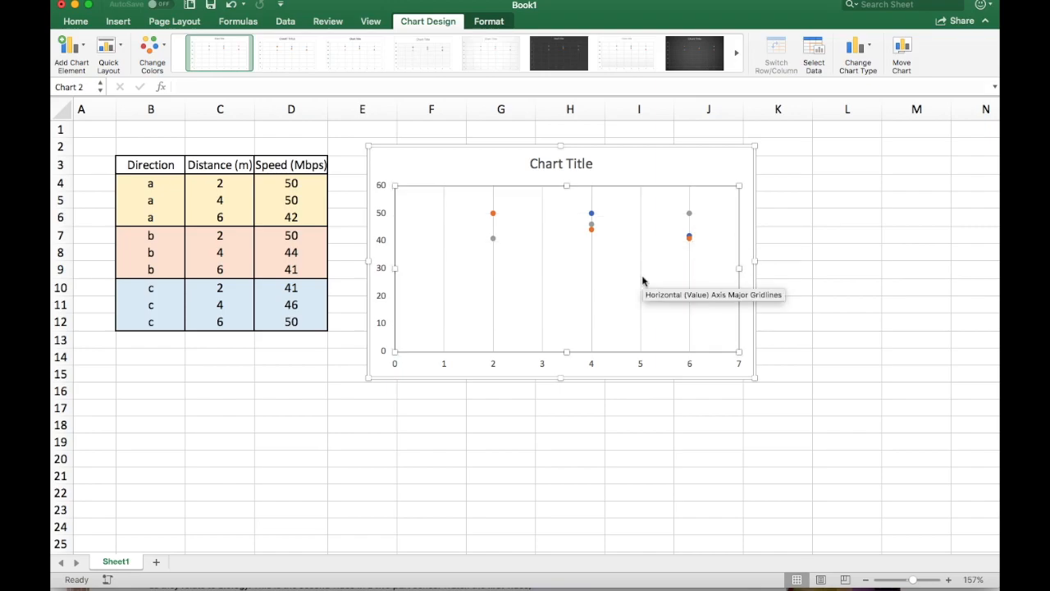
click(640, 282)
key(Delete)
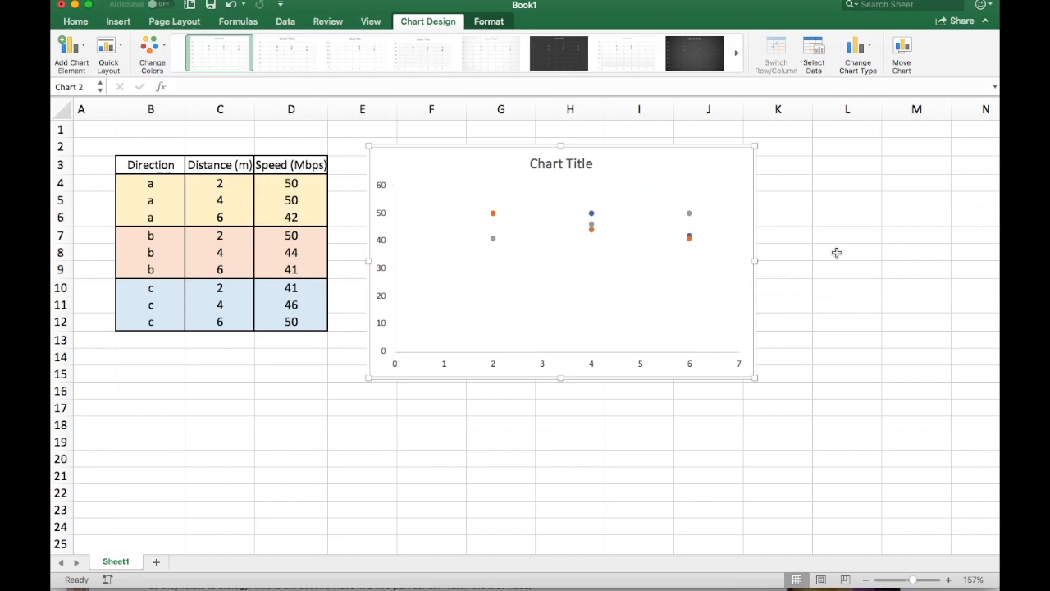